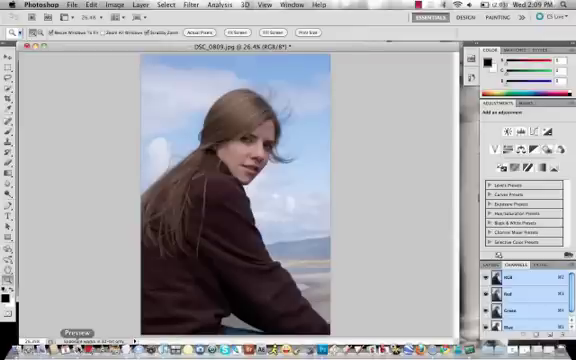
Step: Paint a Quick Selection over the girl from her hair down to the photo's bottom
left_click(208, 195)
left_click_drag(208, 195, 210, 199)
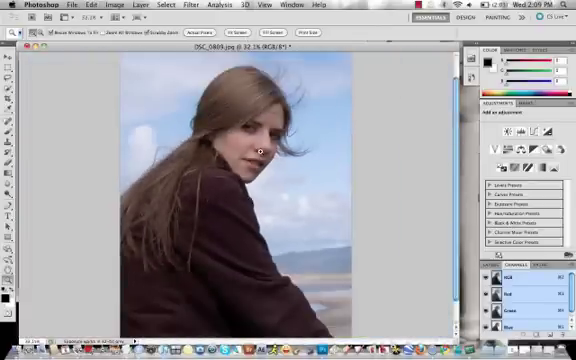
left_click_drag(258, 147, 258, 150)
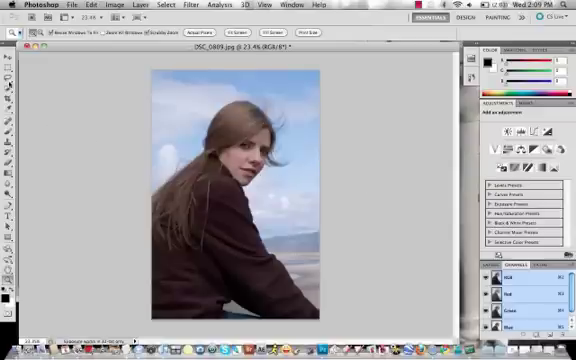
left_click(8, 90)
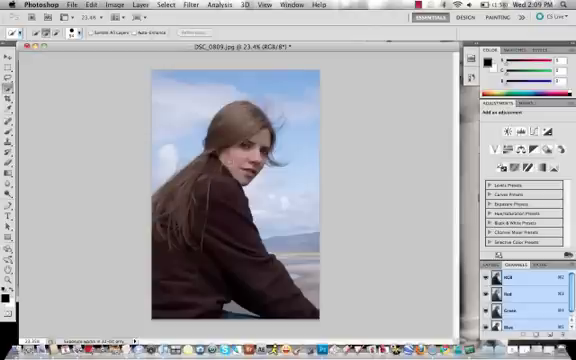
mouse_move(215, 165)
left_mouse_down()
mouse_move(235, 115)
mouse_move(218, 172)
mouse_move(157, 233)
left_mouse_up()
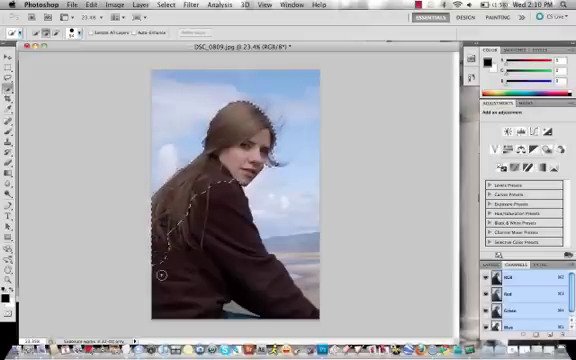
left_click_drag(157, 233, 186, 310)
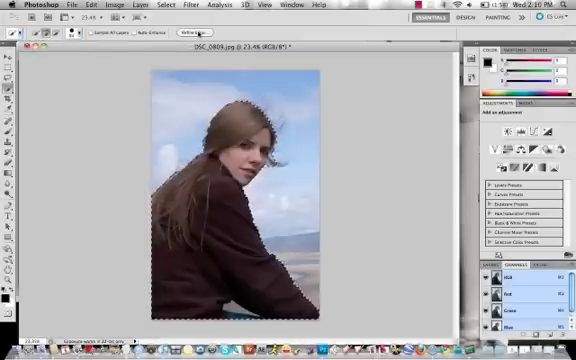
Step: Open Refine Edge and try the Marching Ants and On Layers views before settling on Black & White
left_click(192, 33)
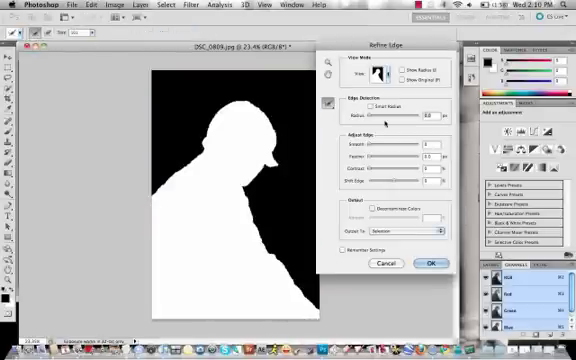
left_click(378, 73)
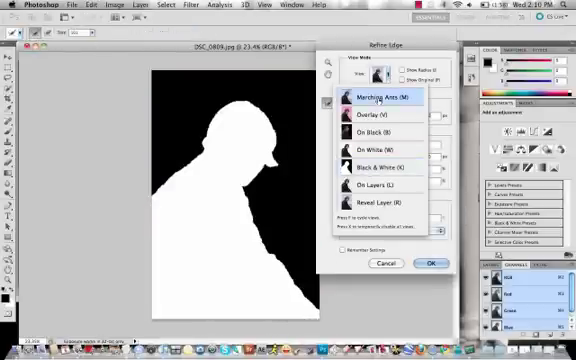
key("m")
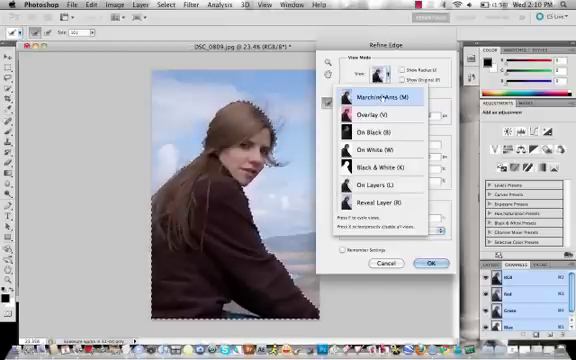
left_click(50, 32)
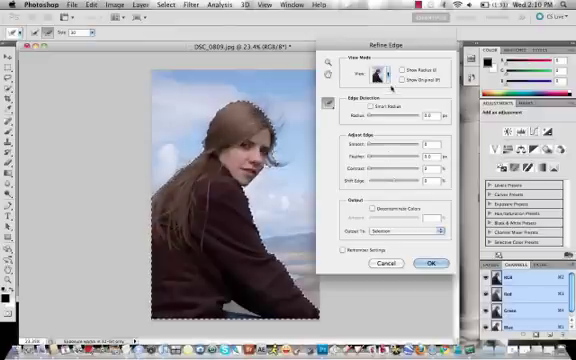
left_click(380, 74)
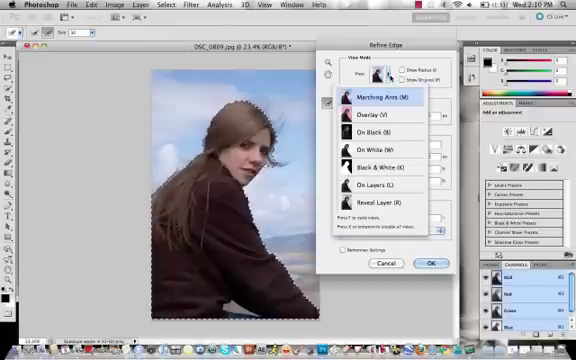
left_click(376, 185)
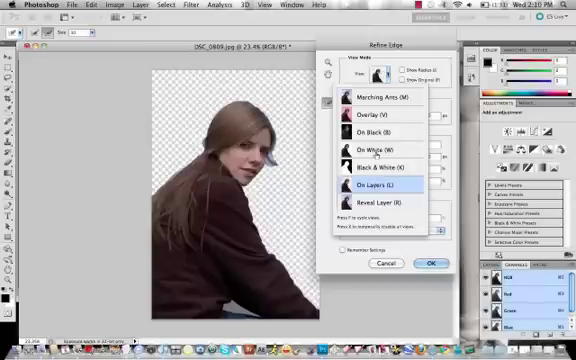
left_click(377, 167)
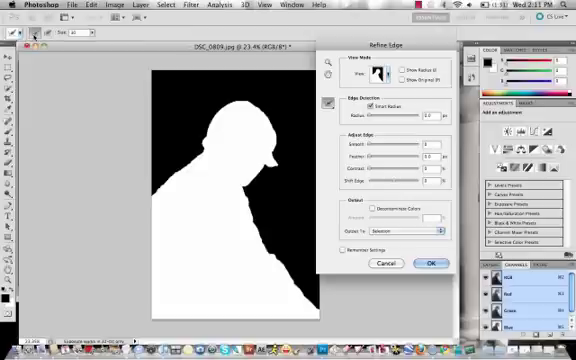
Step: Enlarge the Refine Radius brush, paint along the face and hair, and raise Smart Radius
left_click(92, 33)
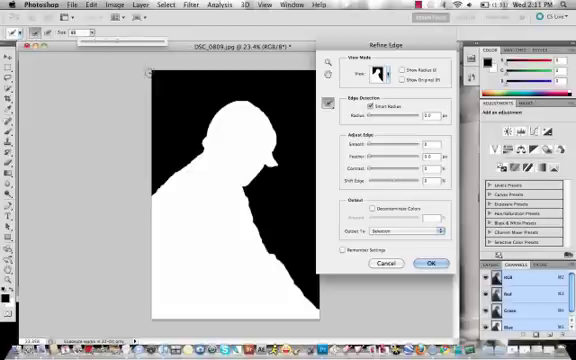
left_click_drag(122, 42, 140, 42)
mouse_move(258, 175)
left_mouse_down()
mouse_move(272, 150)
mouse_move(270, 115)
mouse_move(240, 100)
mouse_move(218, 105)
mouse_move(200, 125)
mouse_move(205, 128)
mouse_move(160, 175)
mouse_move(198, 163)
left_mouse_up()
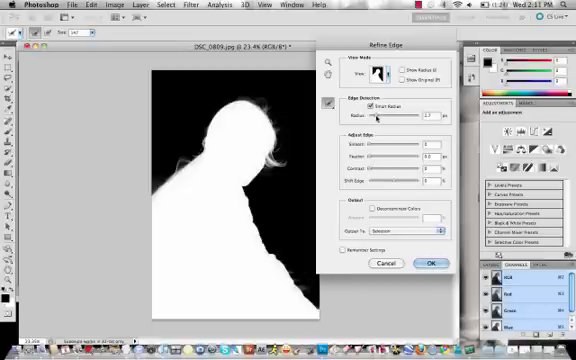
left_click_drag(369, 117, 394, 117)
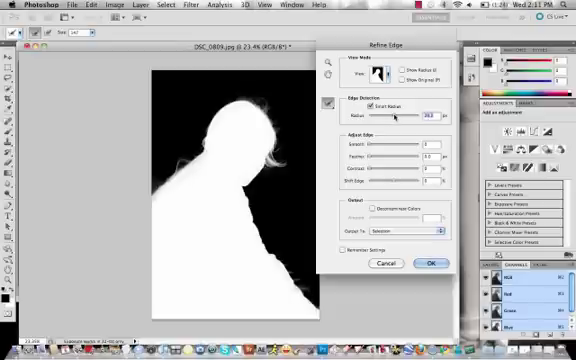
left_click_drag(394, 117, 415, 117)
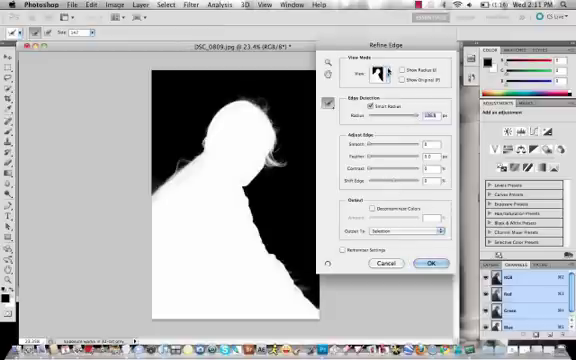
Step: Switch the preview to On Layers and reduce the Radius slightly
left_click(387, 74)
left_click(370, 185)
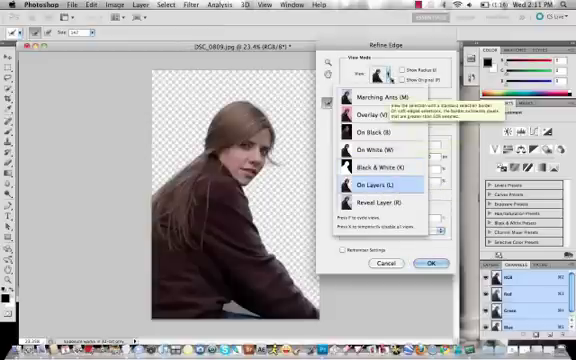
left_click(395, 63)
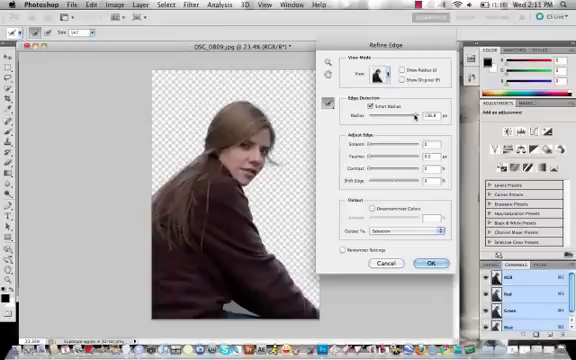
left_click_drag(414, 116, 378, 117)
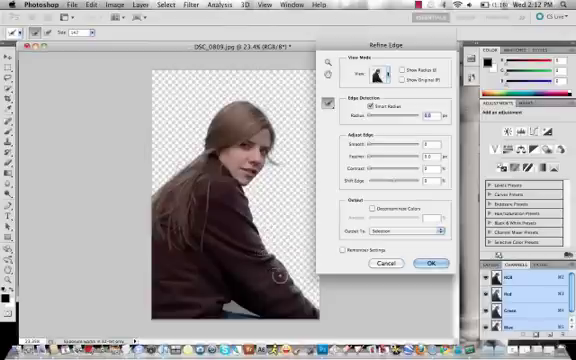
Step: Undo the stray stroke on the jacket, raise Smooth slightly, and apply the refinement
left_click_drag(280, 275, 262, 240)
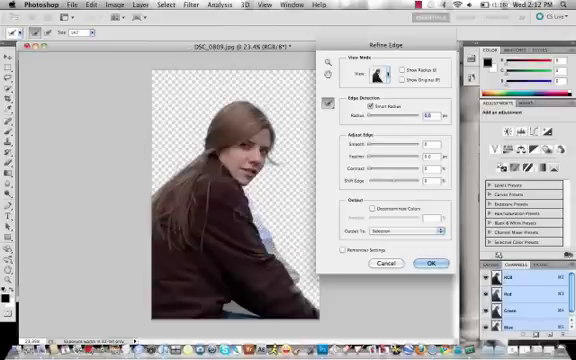
key("ctrl+z")
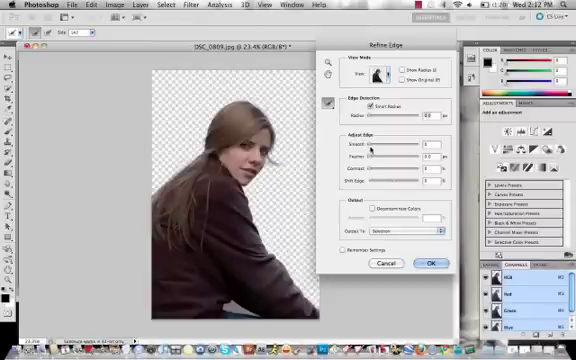
mouse_move(370, 147)
left_mouse_down()
mouse_move(381, 147)
mouse_move(368, 147)
left_mouse_up()
left_click(431, 263)
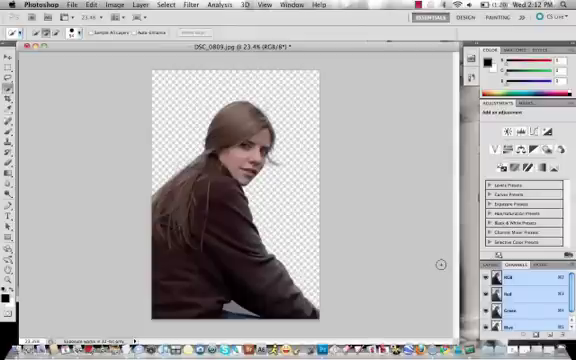
Step: Copy the cut-out girl into a new white, Clipboard-sized document
key("ctrl+z")
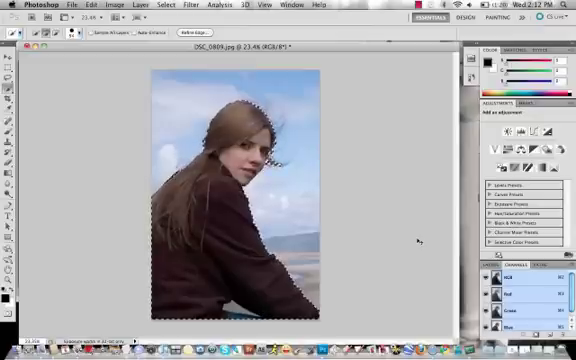
left_click(70, 5)
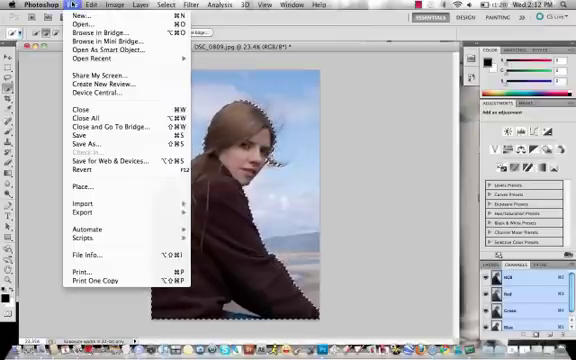
left_click(80, 10)
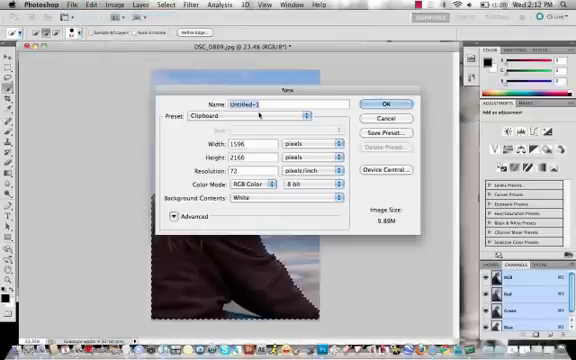
left_click(386, 104)
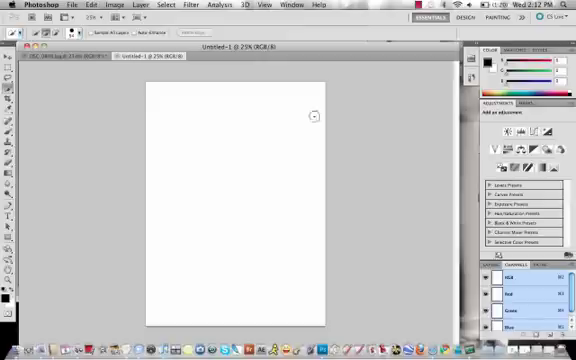
key("super+v")
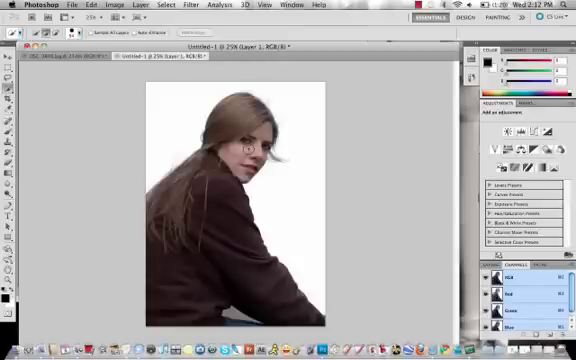